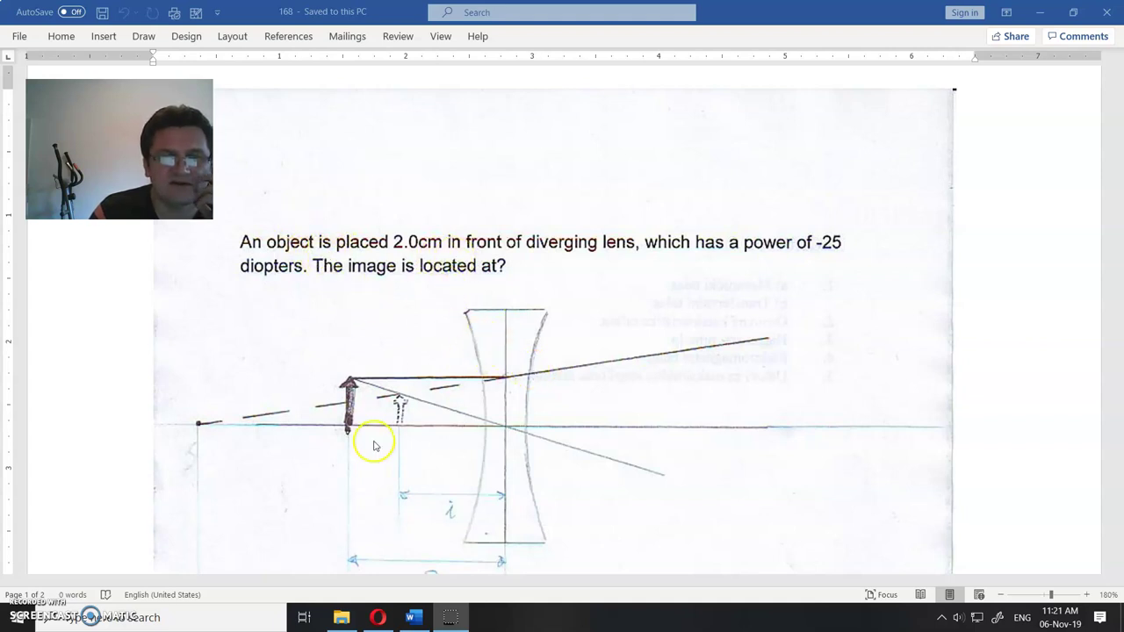
# - Insert two blank lines so the scanned solution moves down, leaving an empty page for drawing
pyautogui.scroll(-2, 353, 380)
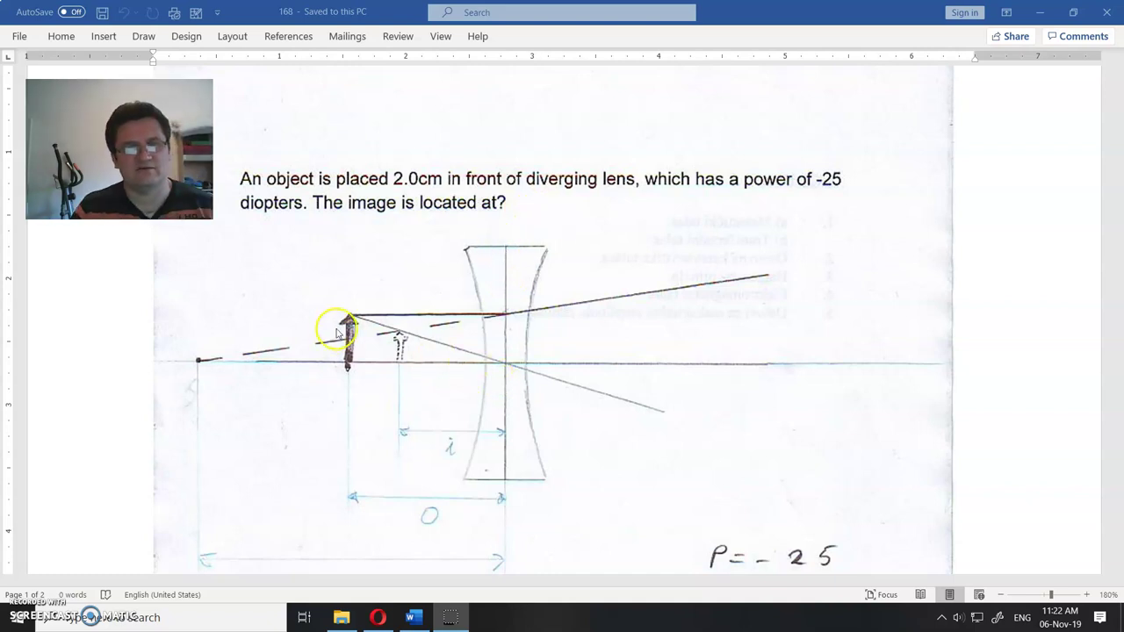
pyautogui.scroll(-3, 387, 369)
pyautogui.scroll(2, 397, 268)
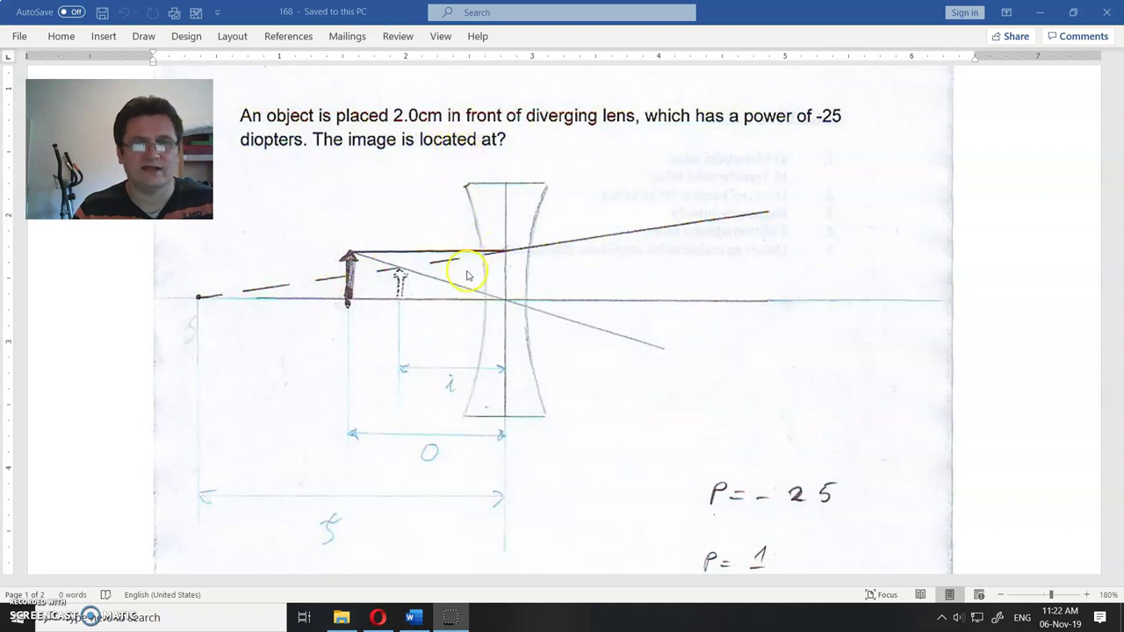
pyautogui.scroll(3, 464, 281)
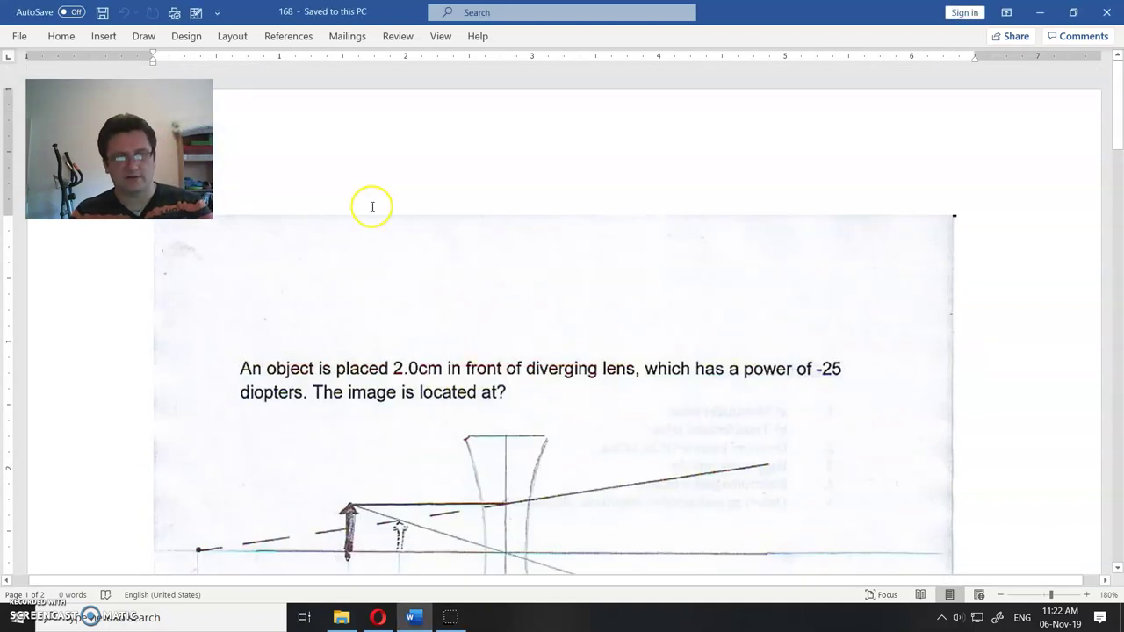
pyautogui.scroll(-2, 373, 219)
pyautogui.press('Return')
pyautogui.scroll(3, 374, 307)
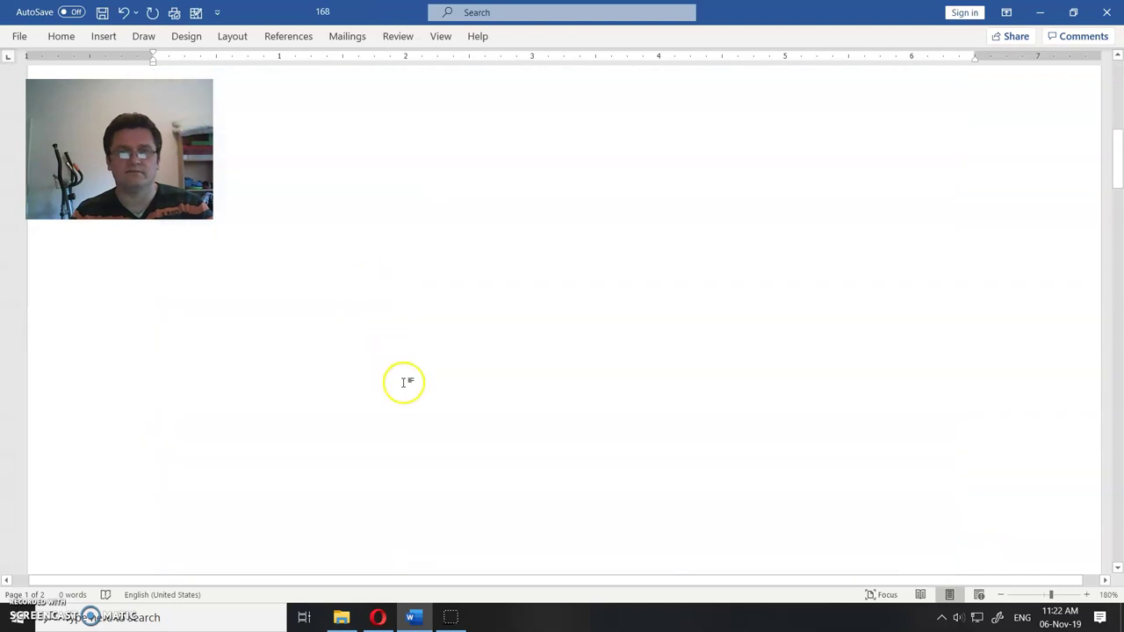
pyautogui.press('Return')
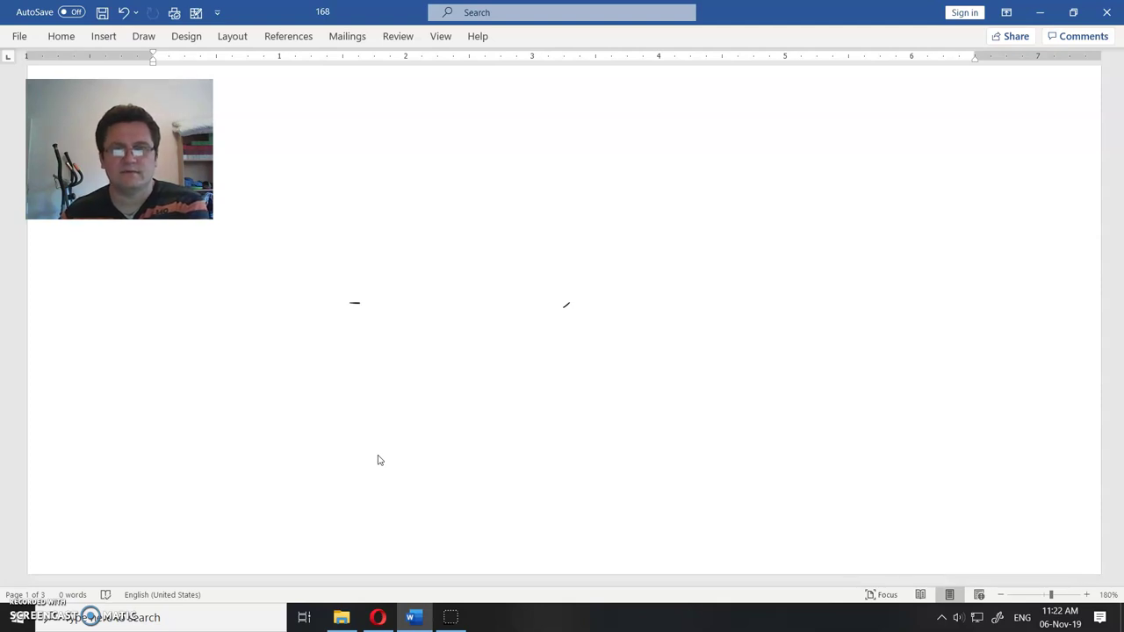
# - Ink a horizontal principal axis, a closed concave lens outline, and an upright object arrow
pyautogui.moveTo(360, 303); pyautogui.dragTo(803, 299)
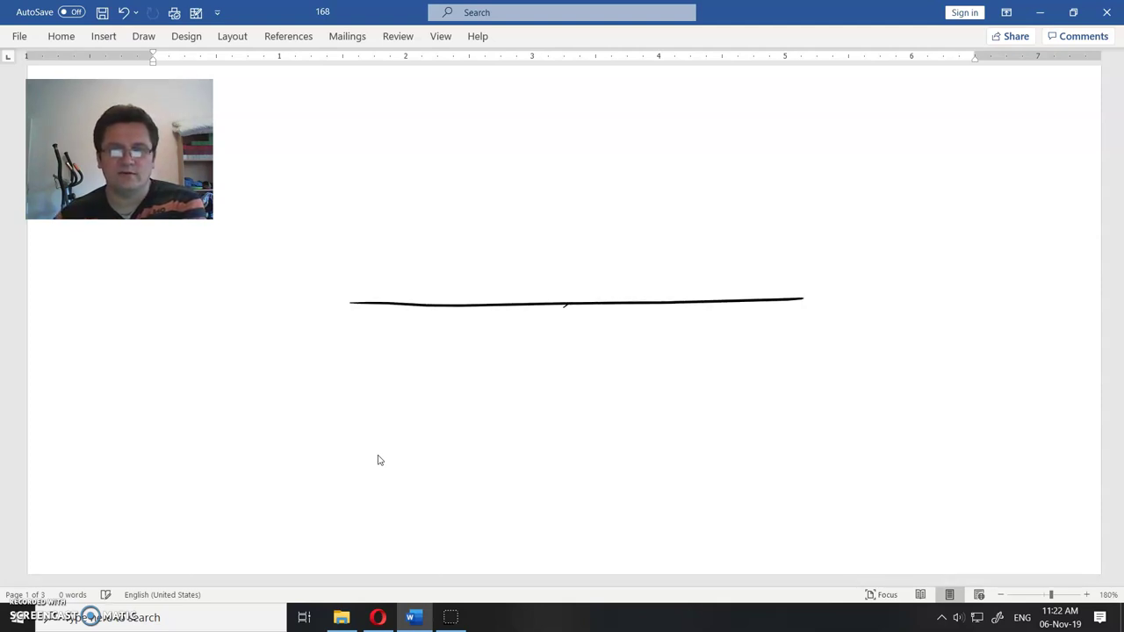
pyautogui.moveTo(524, 242); pyautogui.dragTo(524, 352)
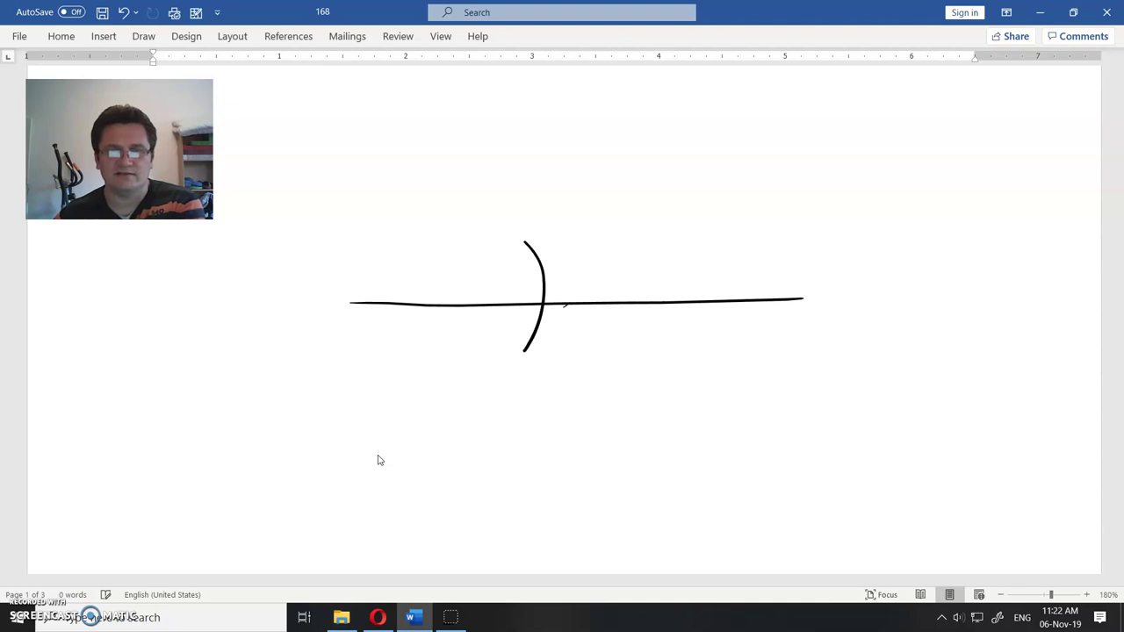
pyautogui.moveTo(577, 243); pyautogui.dragTo(586, 359)
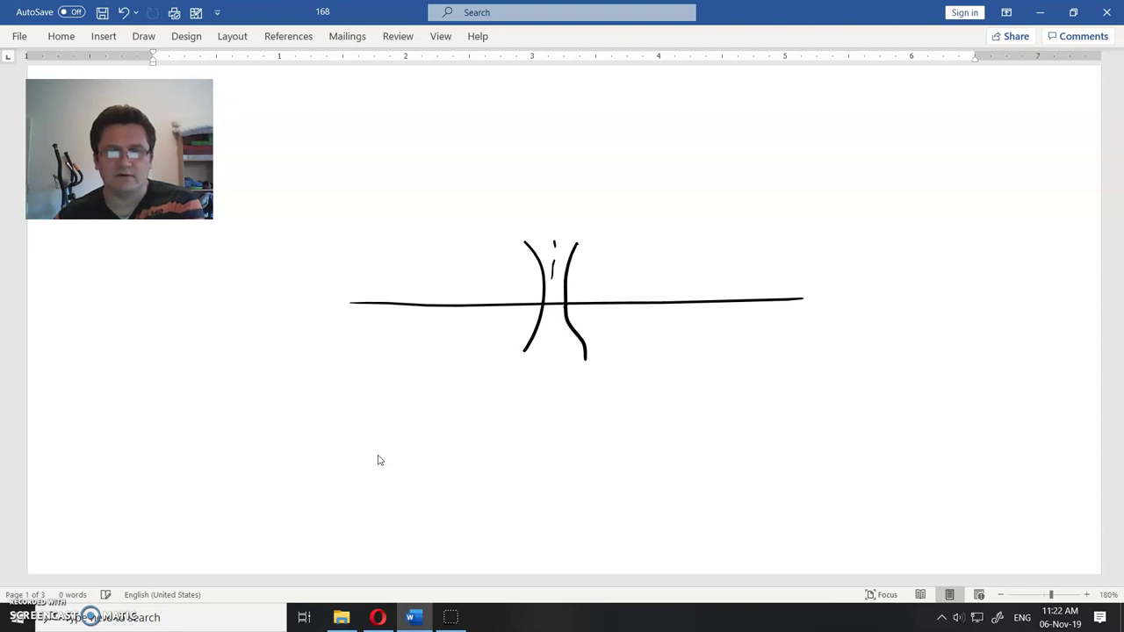
pyautogui.moveTo(521, 351); pyautogui.dragTo(585, 352)
pyautogui.moveTo(525, 242); pyautogui.dragTo(576, 244)
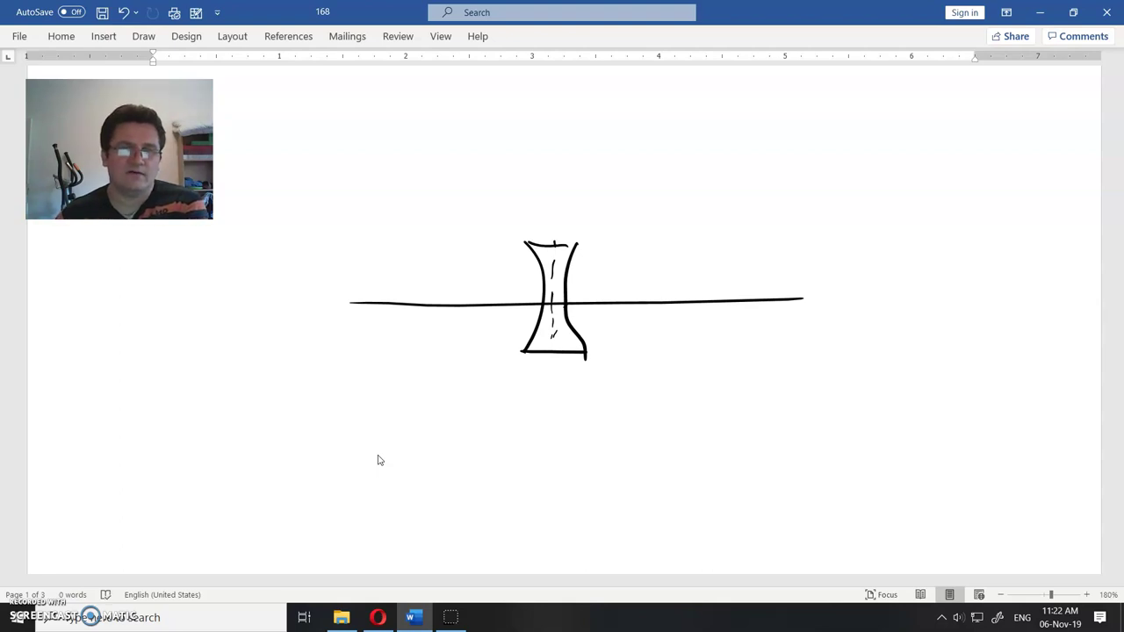
pyautogui.moveTo(435, 275); pyautogui.dragTo(433, 304)
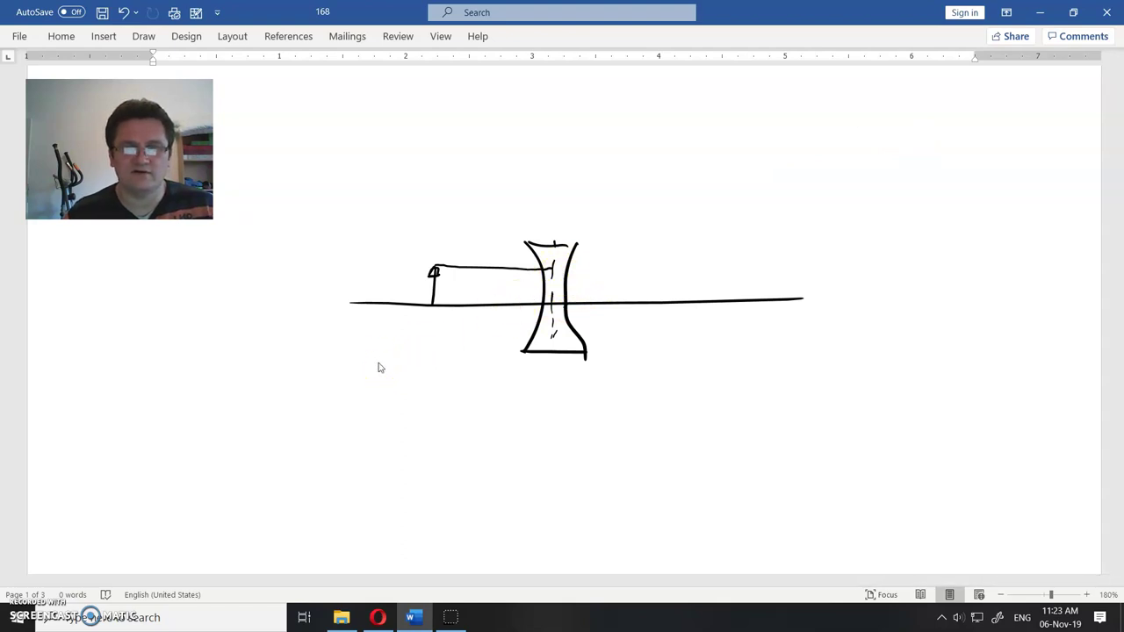
# - Ink the diverging refracted ray, the labelled focal distance f, and the ray through the lens centre
pyautogui.moveTo(555, 264); pyautogui.dragTo(684, 174)
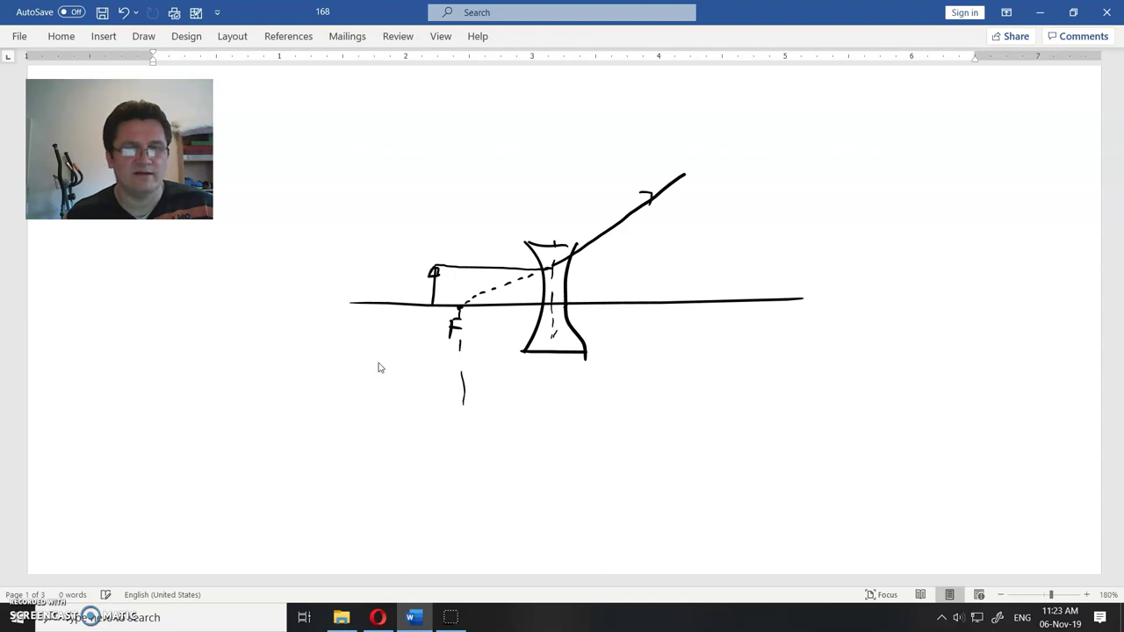
pyautogui.moveTo(550, 353); pyautogui.dragTo(547, 406)
pyautogui.moveTo(467, 385)
pyautogui.mouseDown()
pyautogui.moveTo(527, 381)
pyautogui.moveTo(535, 396)
pyautogui.moveTo(479, 397)
pyautogui.mouseUp()
pyautogui.moveTo(509, 398); pyautogui.dragTo(493, 422)
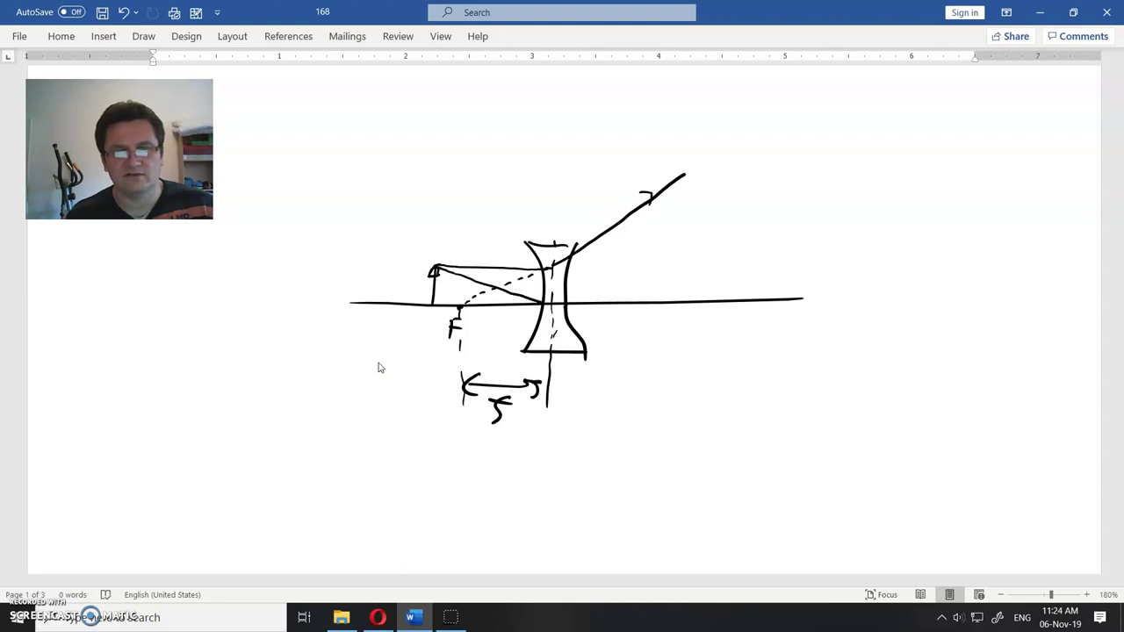
pyautogui.moveTo(567, 307); pyautogui.dragTo(733, 384)
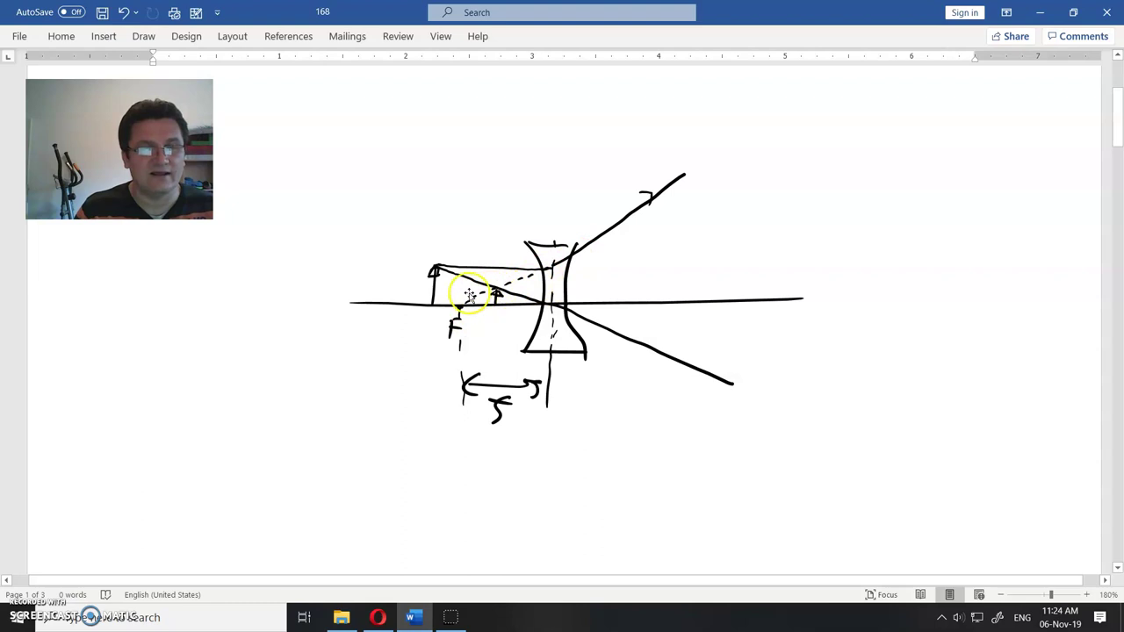
pyautogui.scroll(-5, 474, 325)
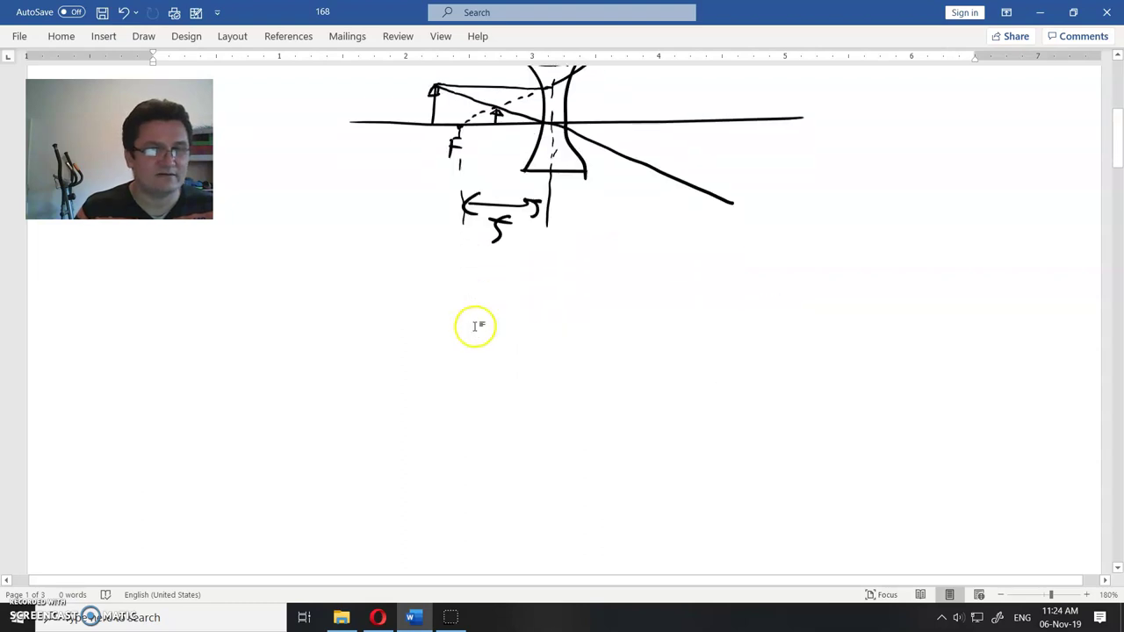
pyautogui.scroll(-6, 542, 325)
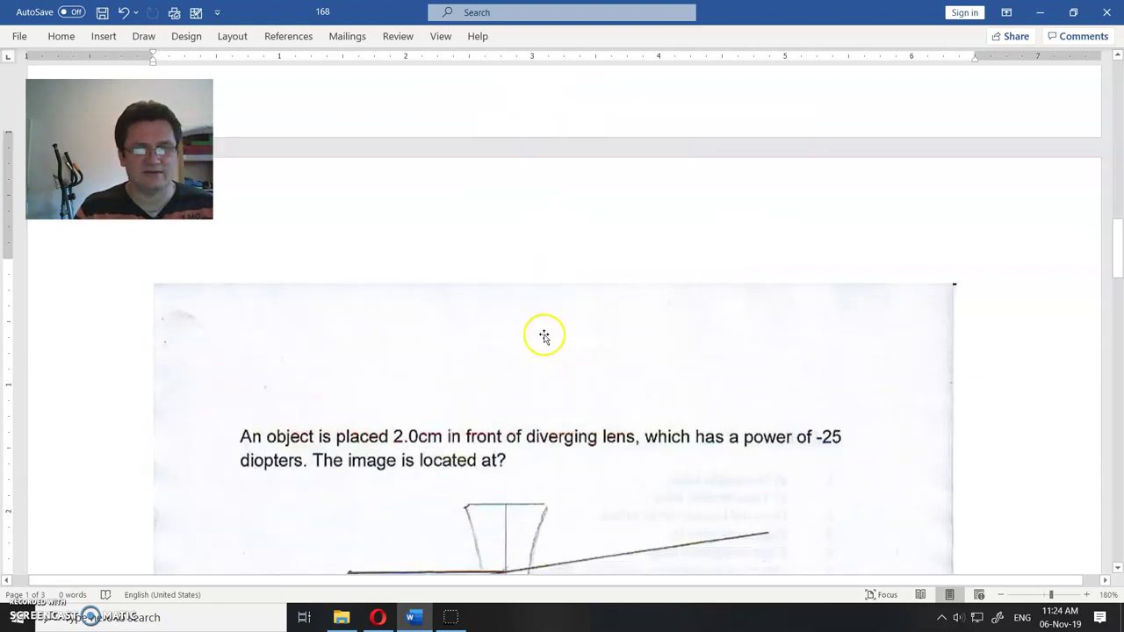
pyautogui.scroll(-3, 545, 327)
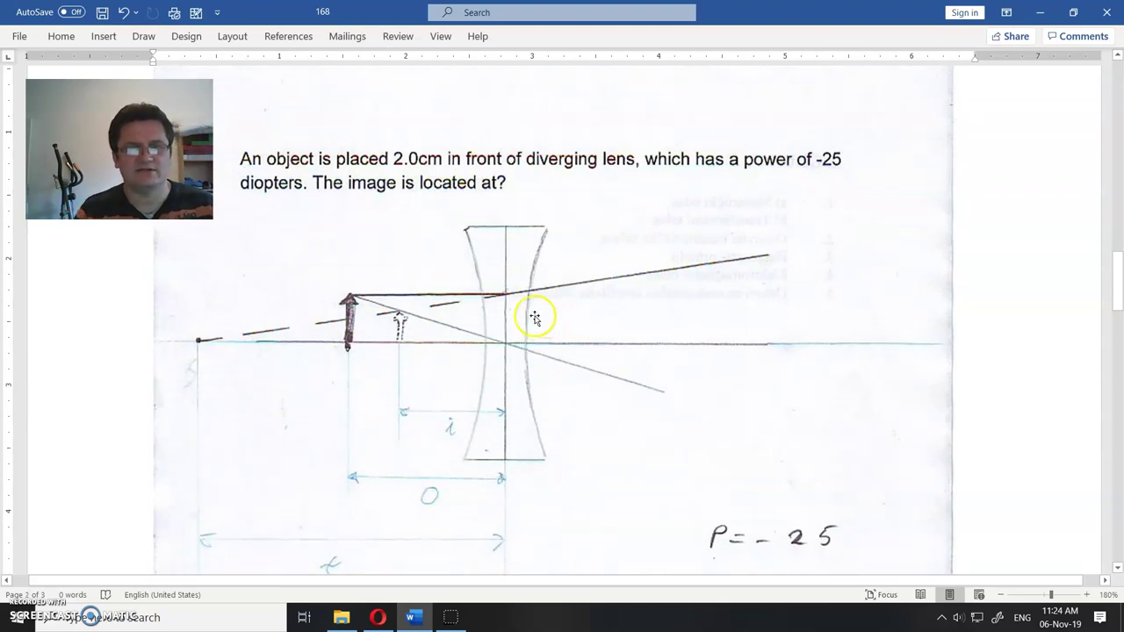
pyautogui.scroll(-3, 492, 298)
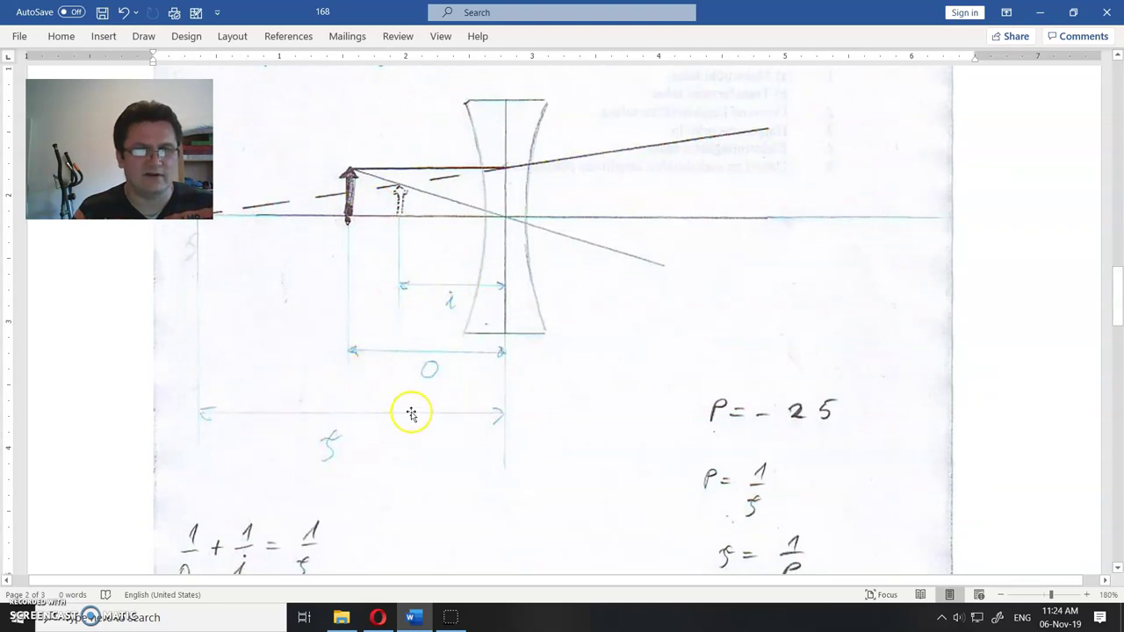
pyautogui.scroll(2, 412, 409)
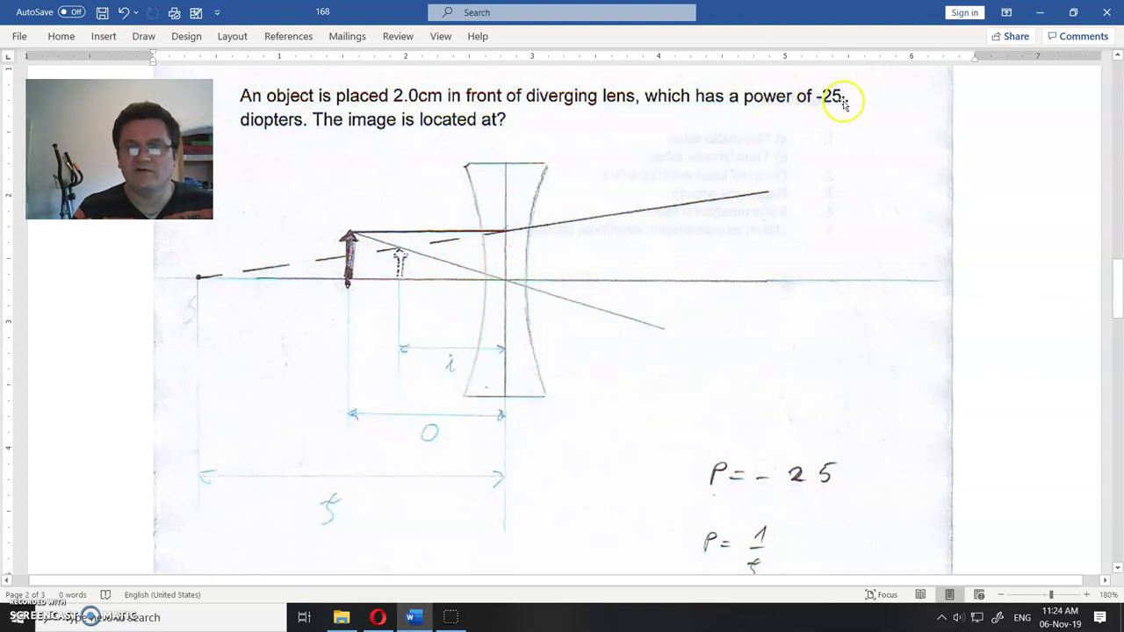
pyautogui.scroll(-2, 808, 439)
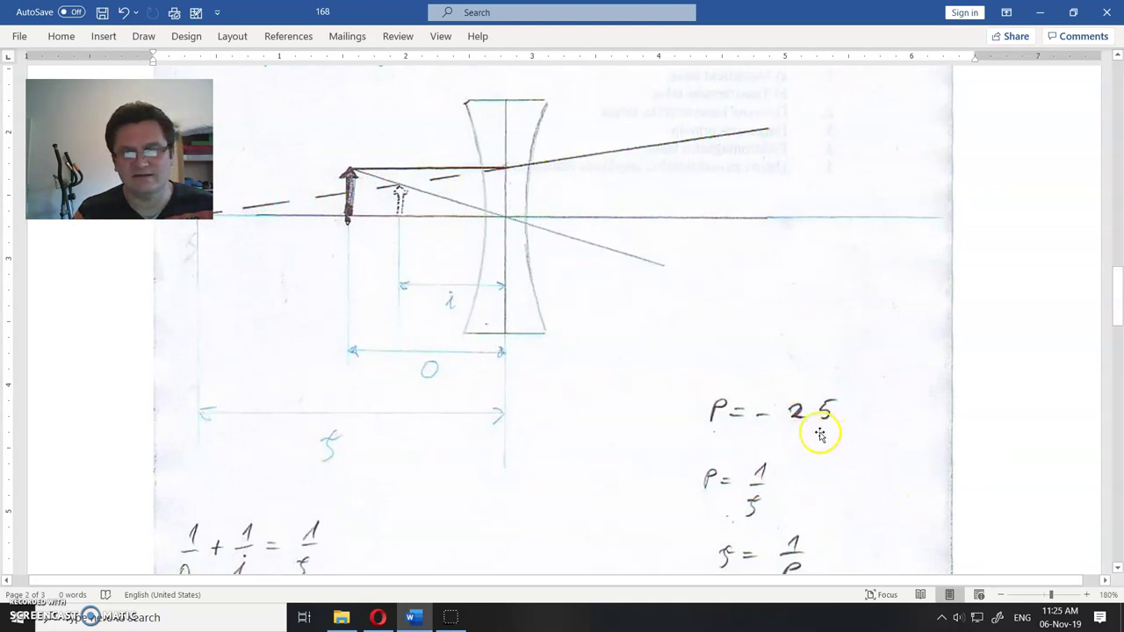
pyautogui.scroll(-2, 809, 428)
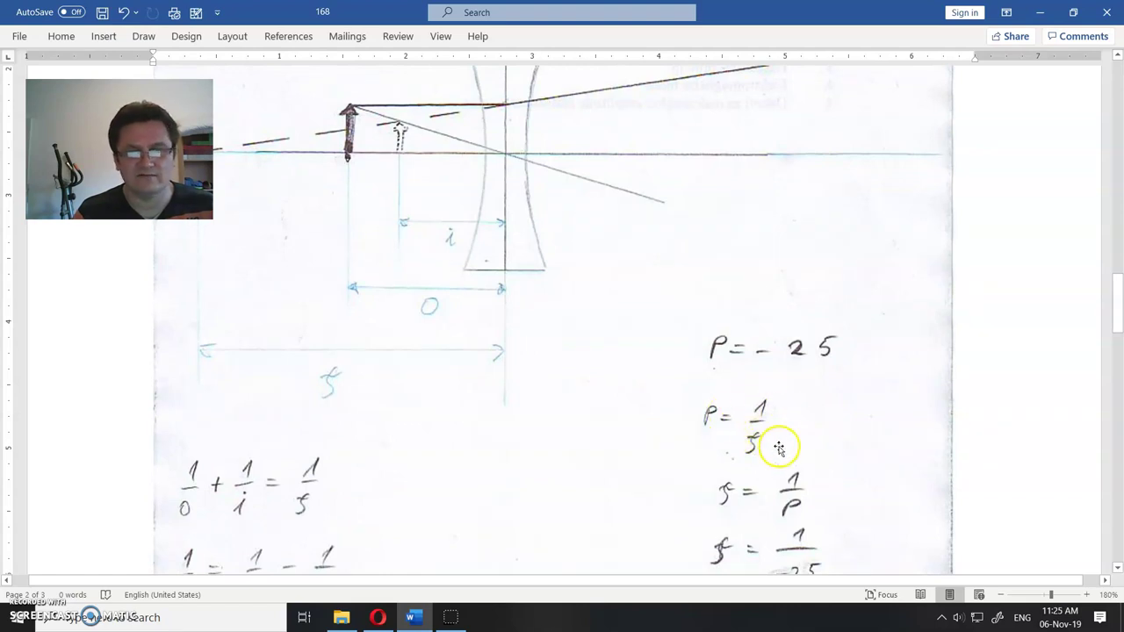
pyautogui.scroll(-1, 773, 439)
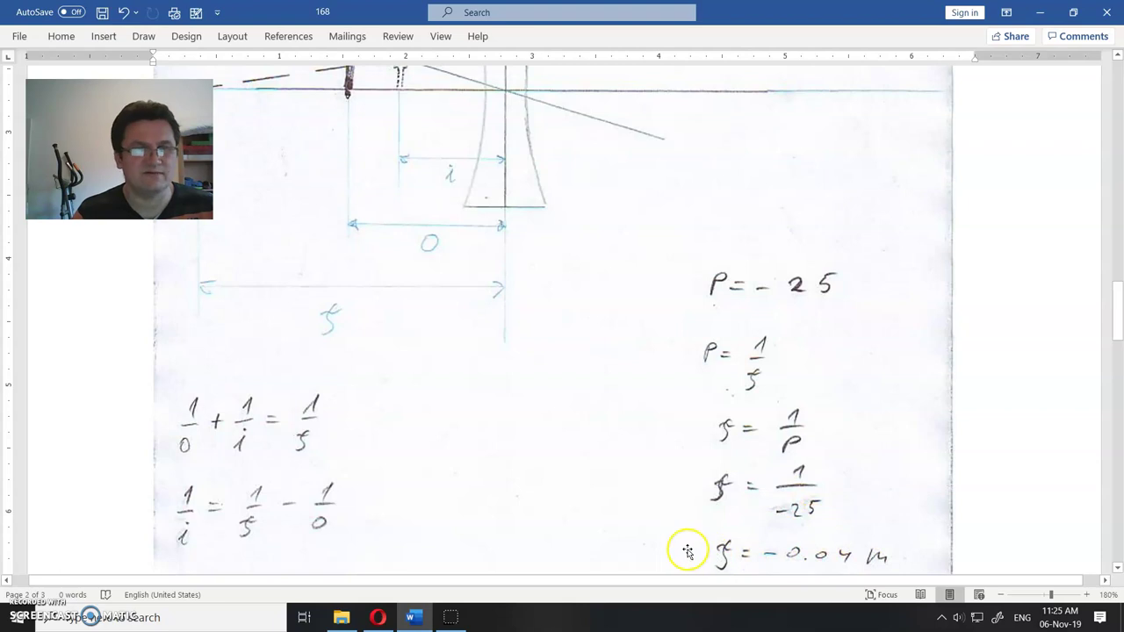
pyautogui.scroll(3, 301, 230)
pyautogui.scroll(2, 220, 251)
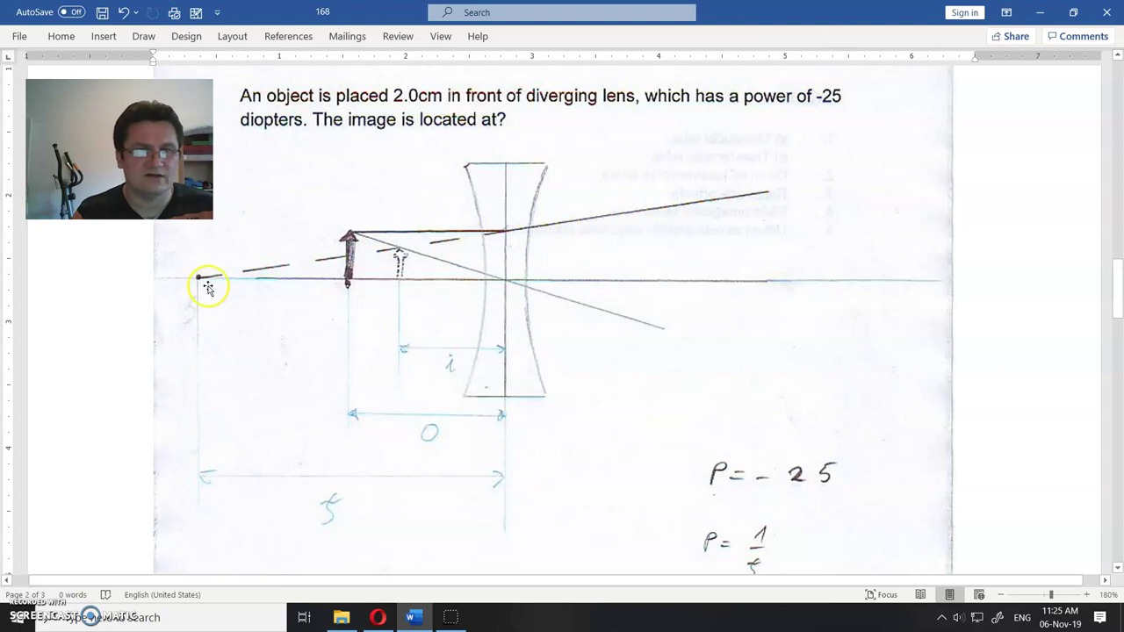
pyautogui.scroll(-2, 654, 257)
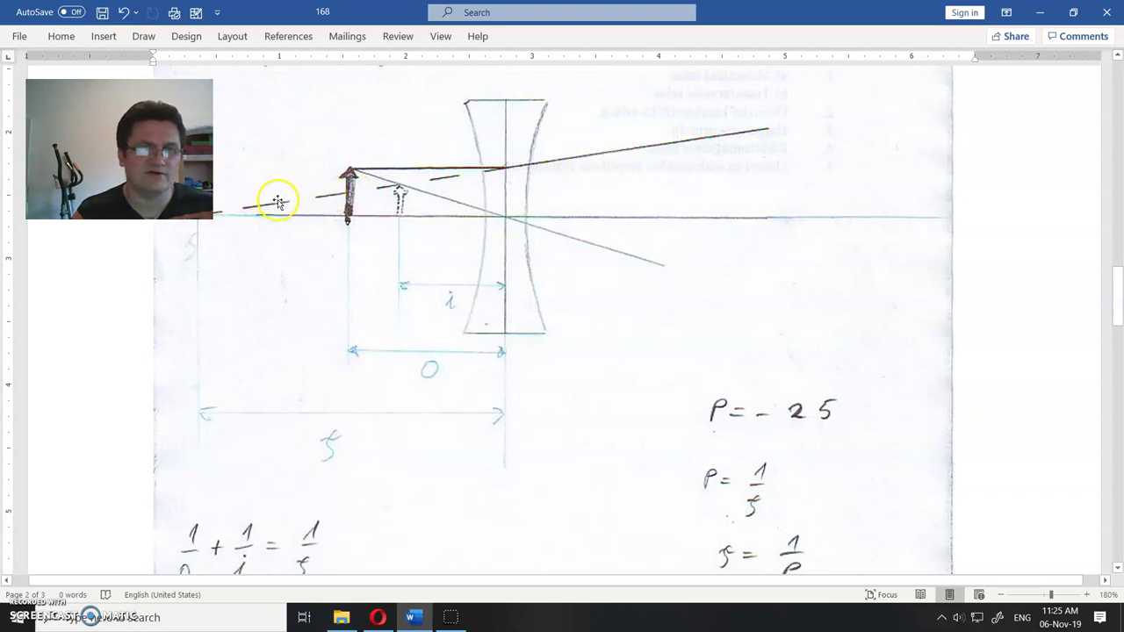
pyautogui.scroll(-2, 373, 363)
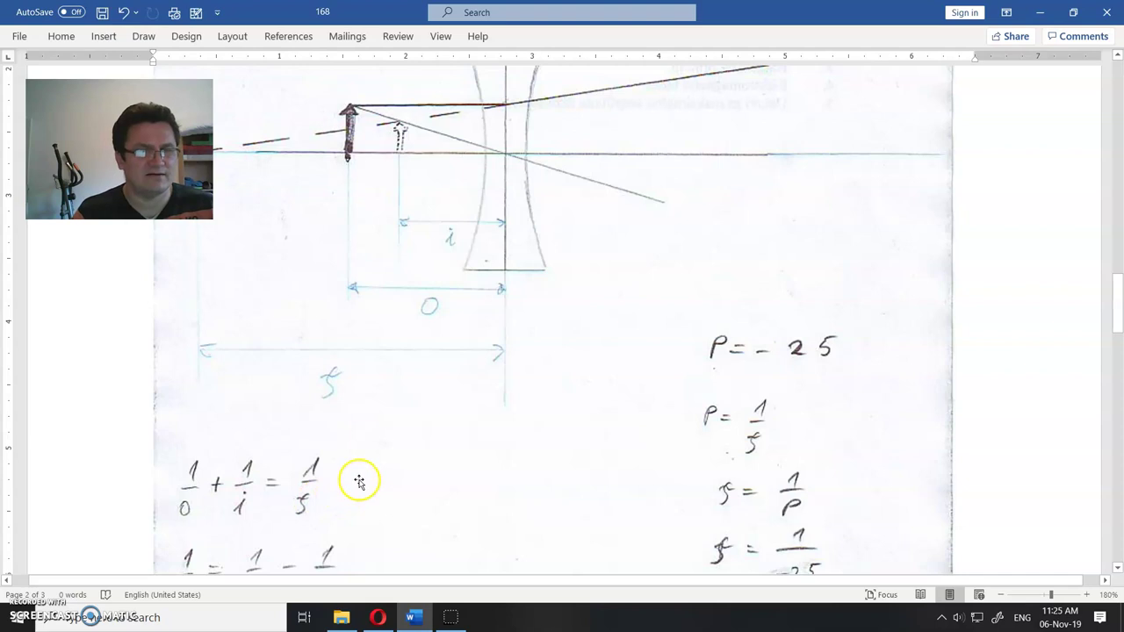
pyautogui.scroll(-2, 356, 482)
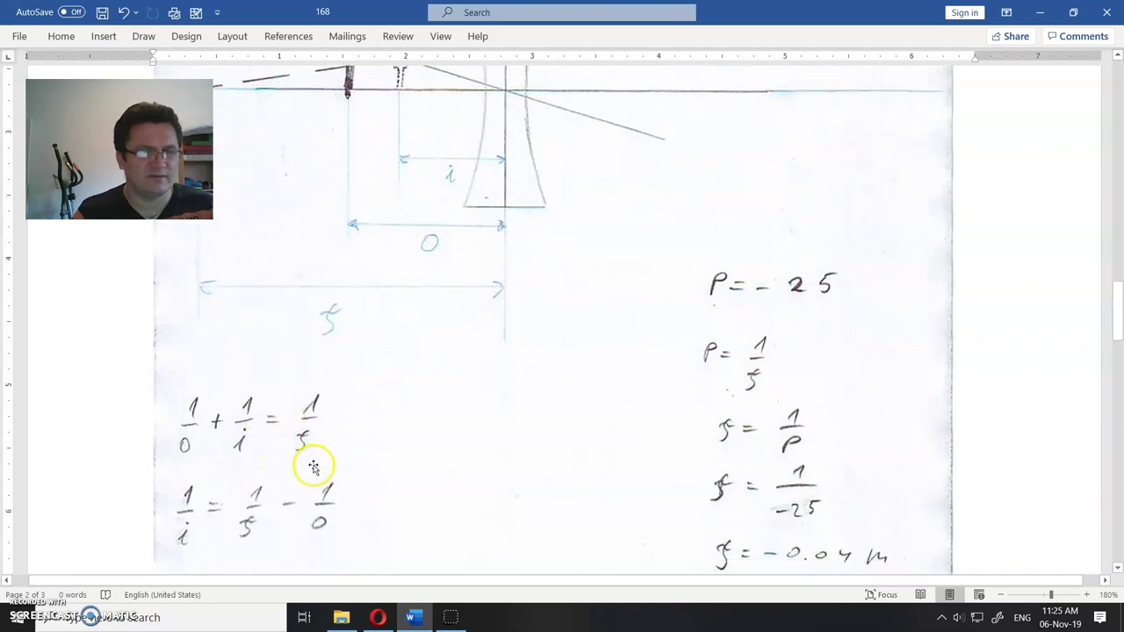
pyautogui.scroll(-2, 320, 463)
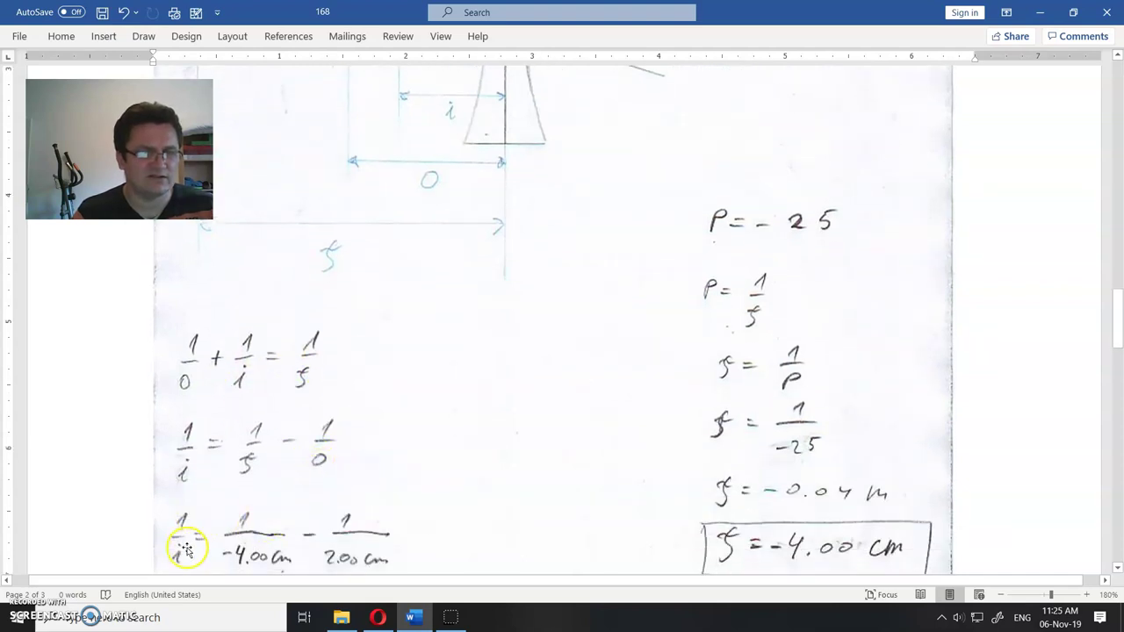
pyautogui.scroll(-4, 314, 516)
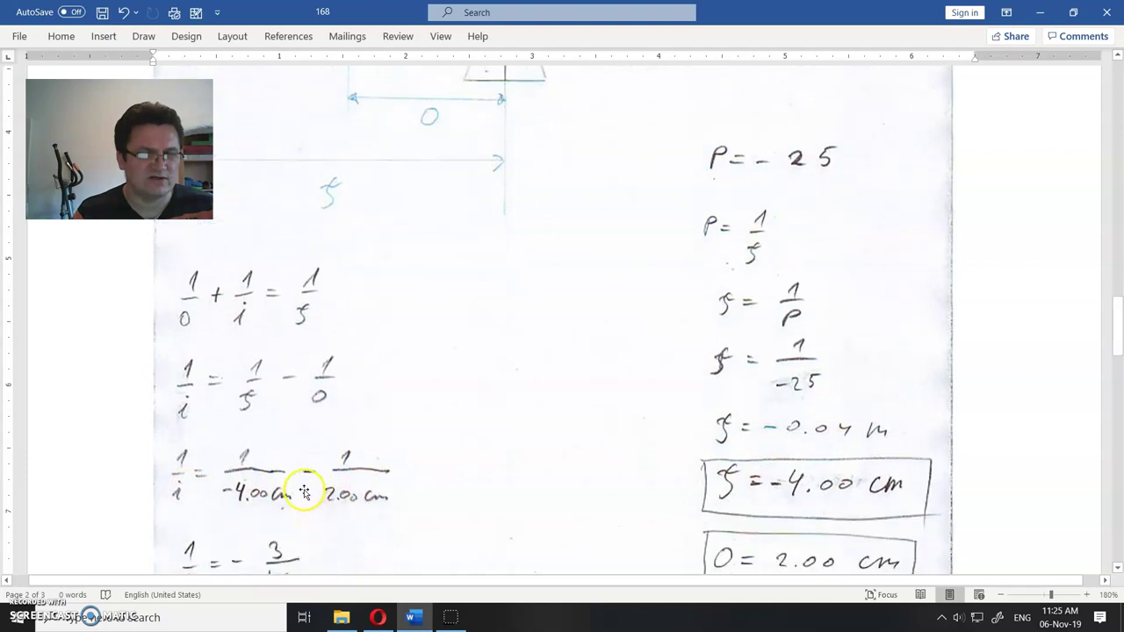
pyautogui.scroll(-2, 312, 465)
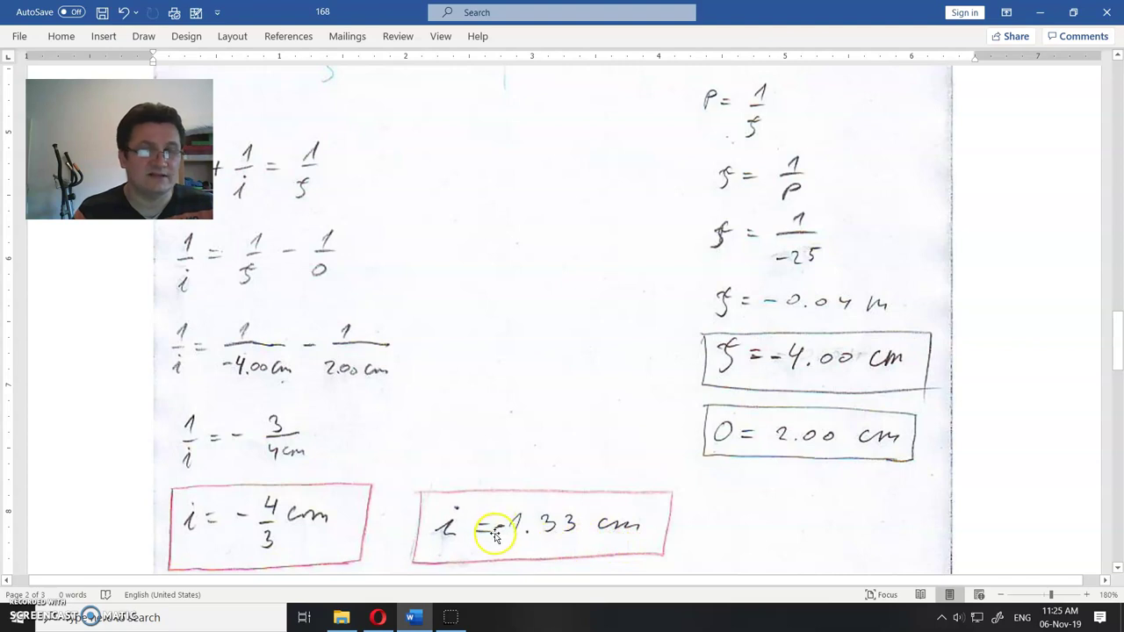
pyautogui.scroll(4, 442, 326)
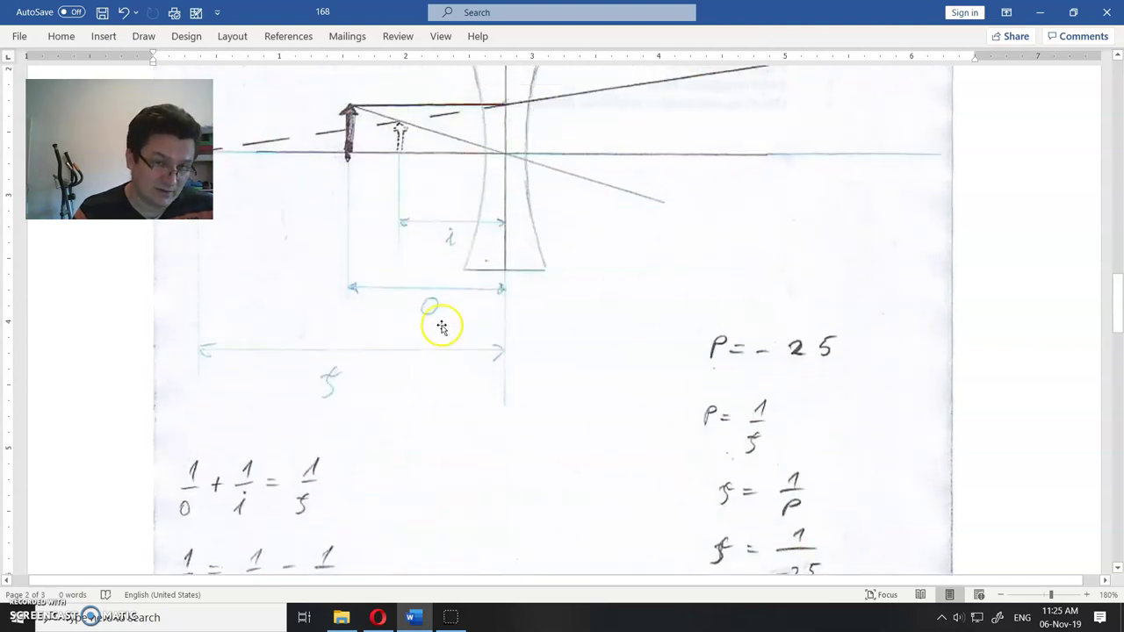
pyautogui.scroll(-2, 439, 315)
pyautogui.scroll(-3, 438, 315)
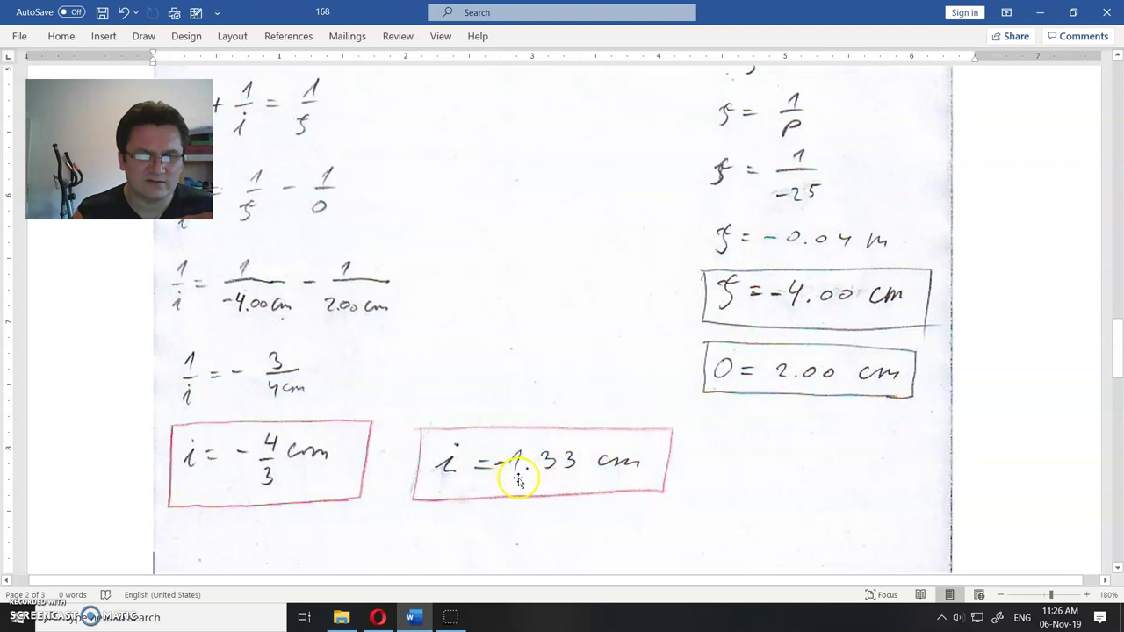
pyautogui.scroll(10, 522, 481)
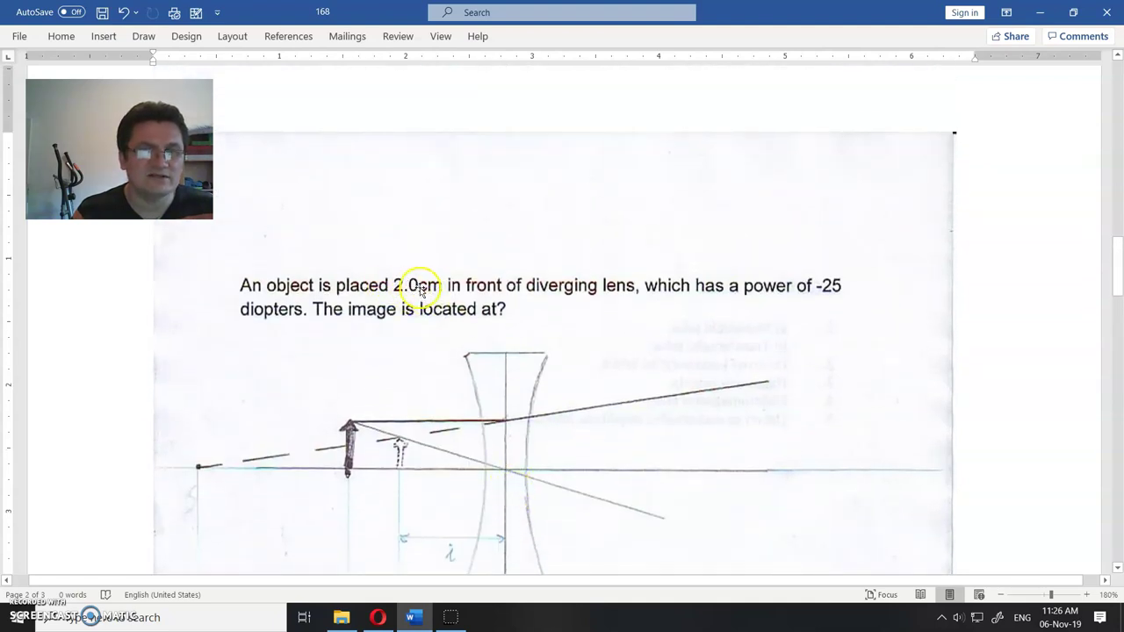
# - Scroll past the lens sketch and scanned working to page 3's 'Object is upright, virtual…' sentence
pyautogui.scroll(-3, 423, 291)
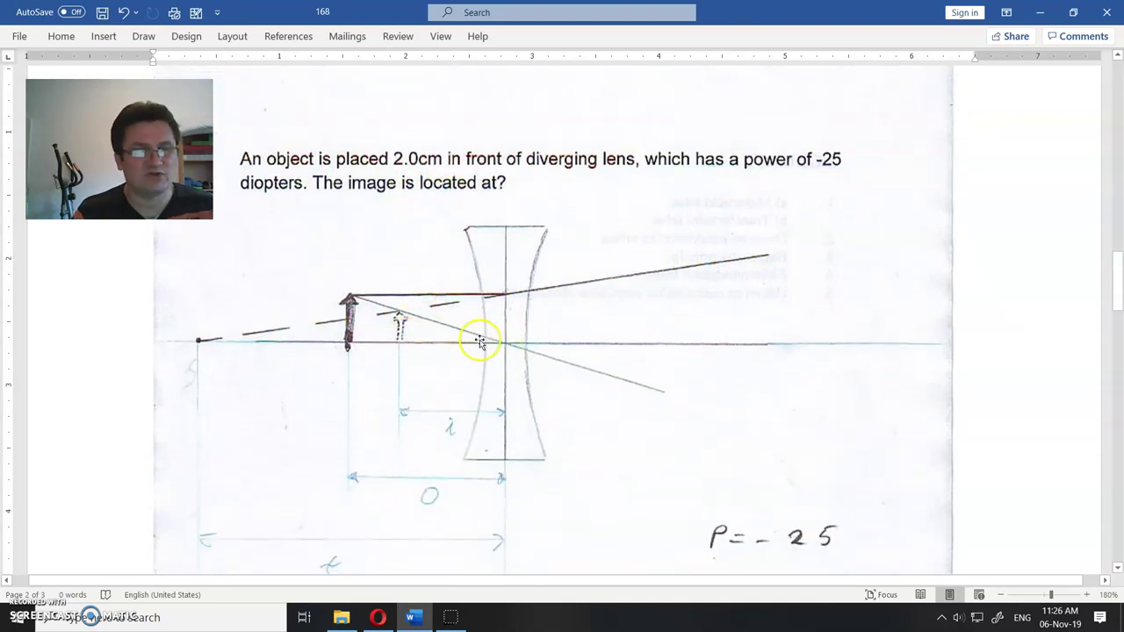
pyautogui.scroll(10, 484, 383)
pyautogui.scroll(3, 564, 379)
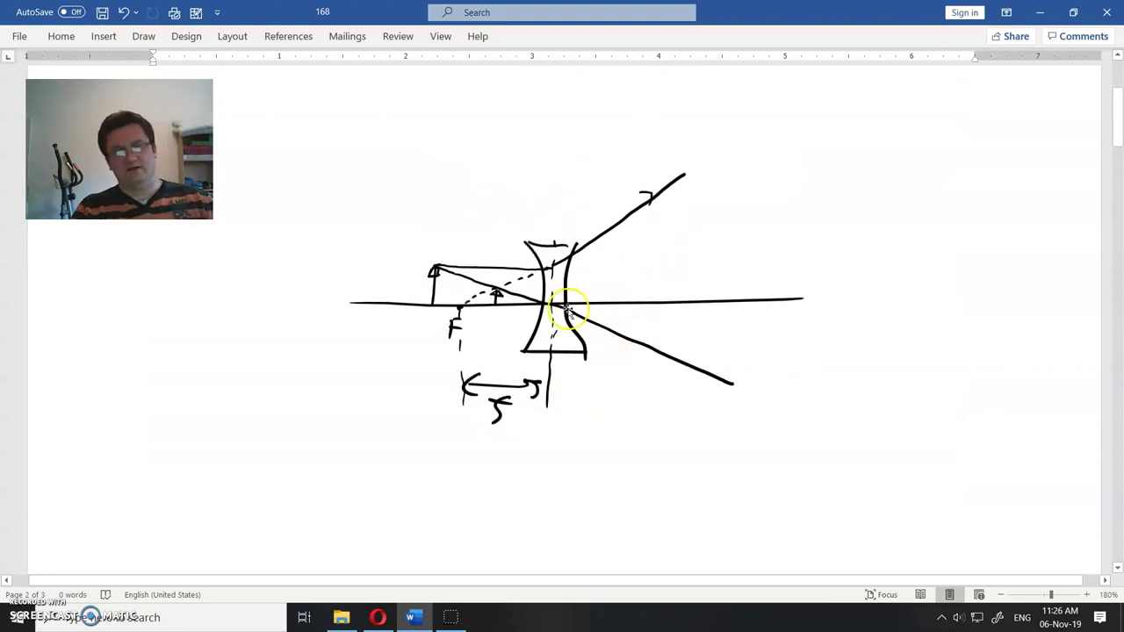
pyautogui.scroll(-5, 452, 309)
pyautogui.scroll(-15, 453, 309)
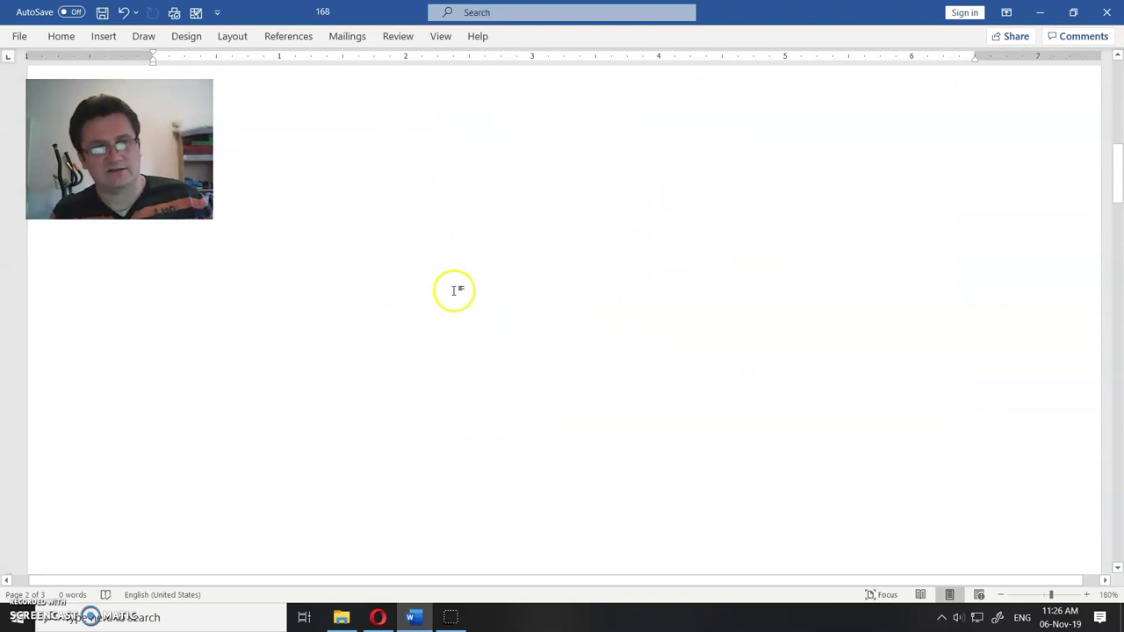
pyautogui.scroll(-4, 516, 268)
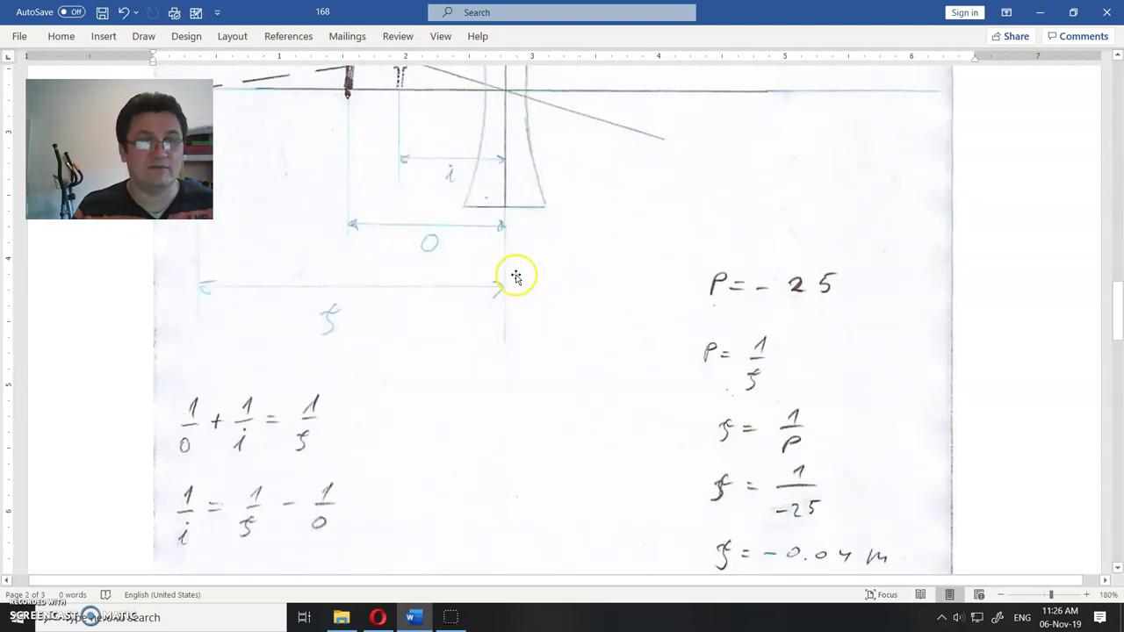
pyautogui.scroll(-3, 518, 277)
pyautogui.scroll(6, 492, 263)
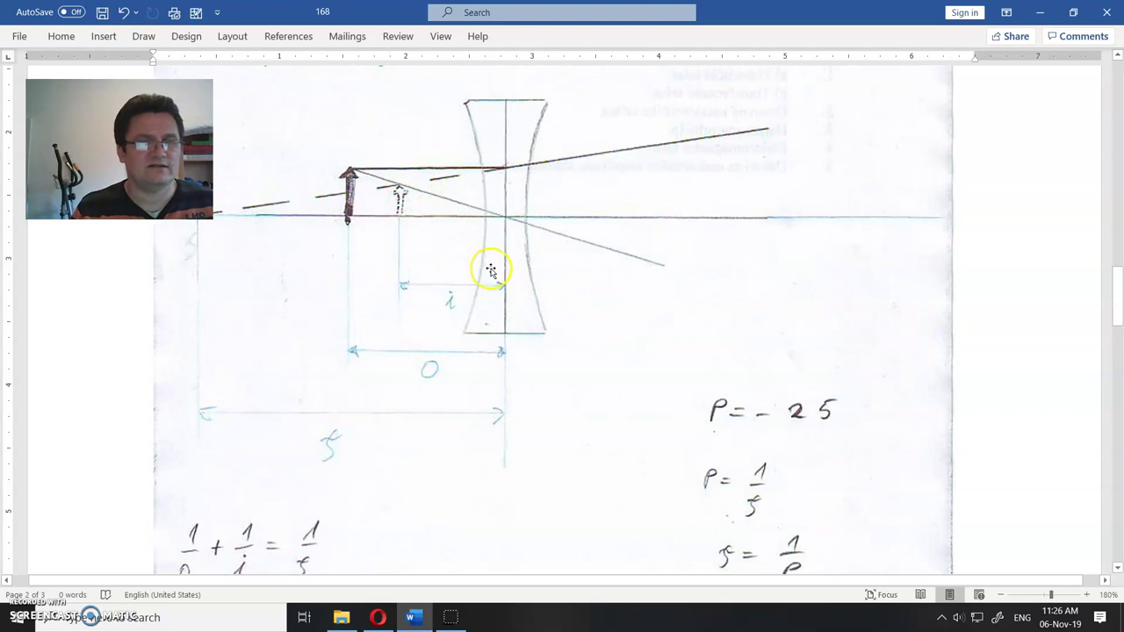
pyautogui.scroll(-10, 501, 264)
pyautogui.scroll(-10, 525, 258)
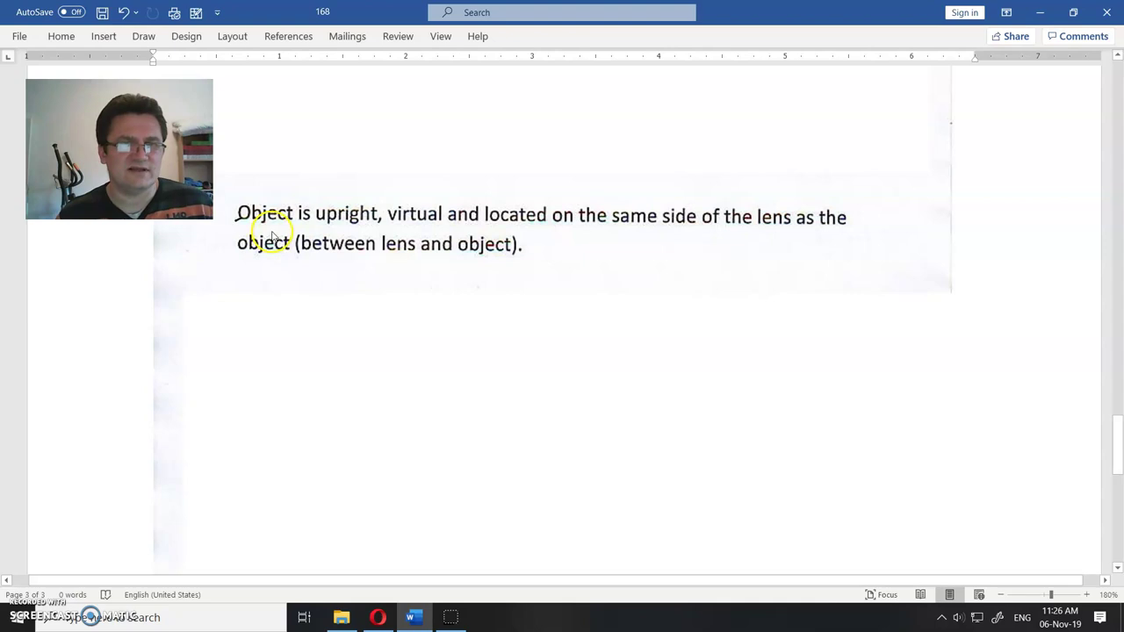
# - Cross out 'Object' in ink and handwrite 'image' above it
pyautogui.moveTo(235, 225); pyautogui.dragTo(290, 204)
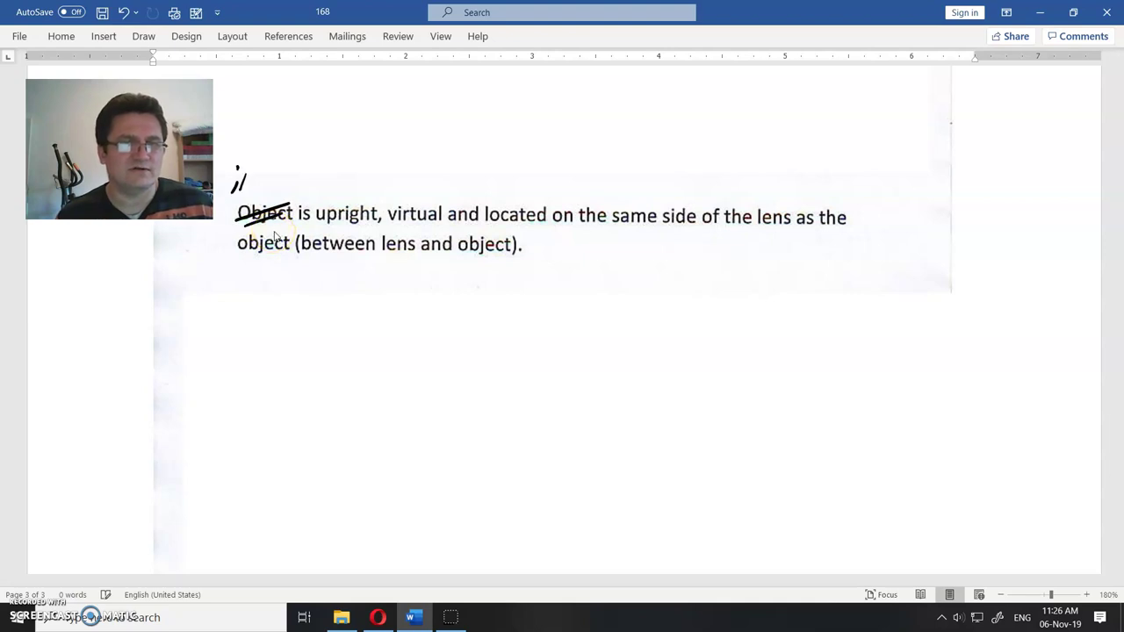
pyautogui.moveTo(280, 179); pyautogui.dragTo(290, 186)
pyautogui.moveTo(305, 181); pyautogui.dragTo(300, 187)
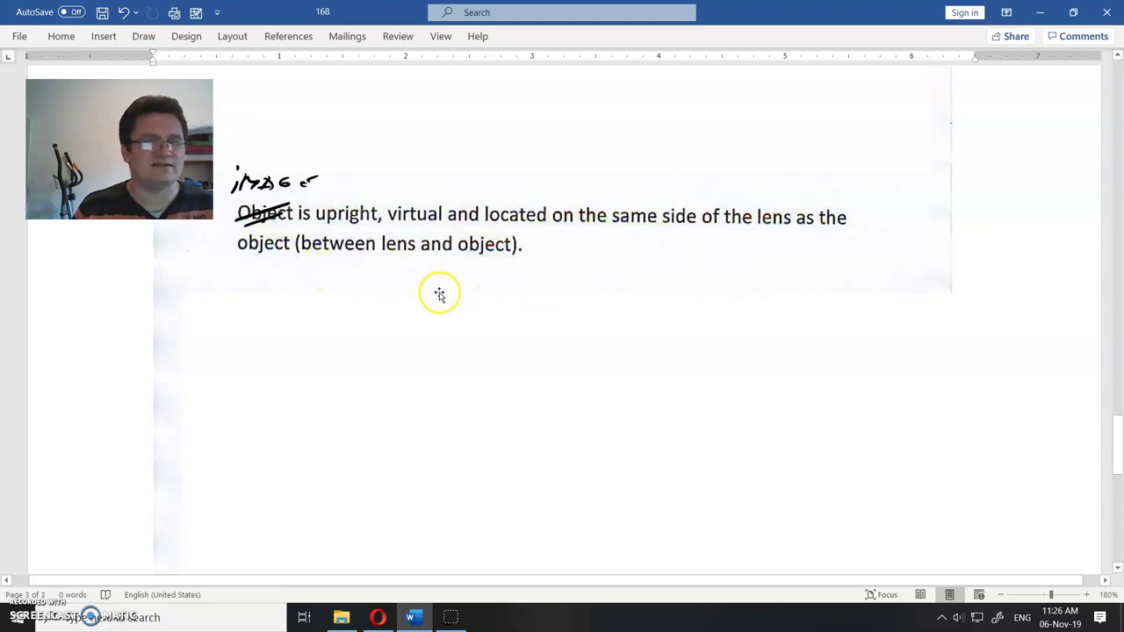
pyautogui.scroll(3, 416, 376)
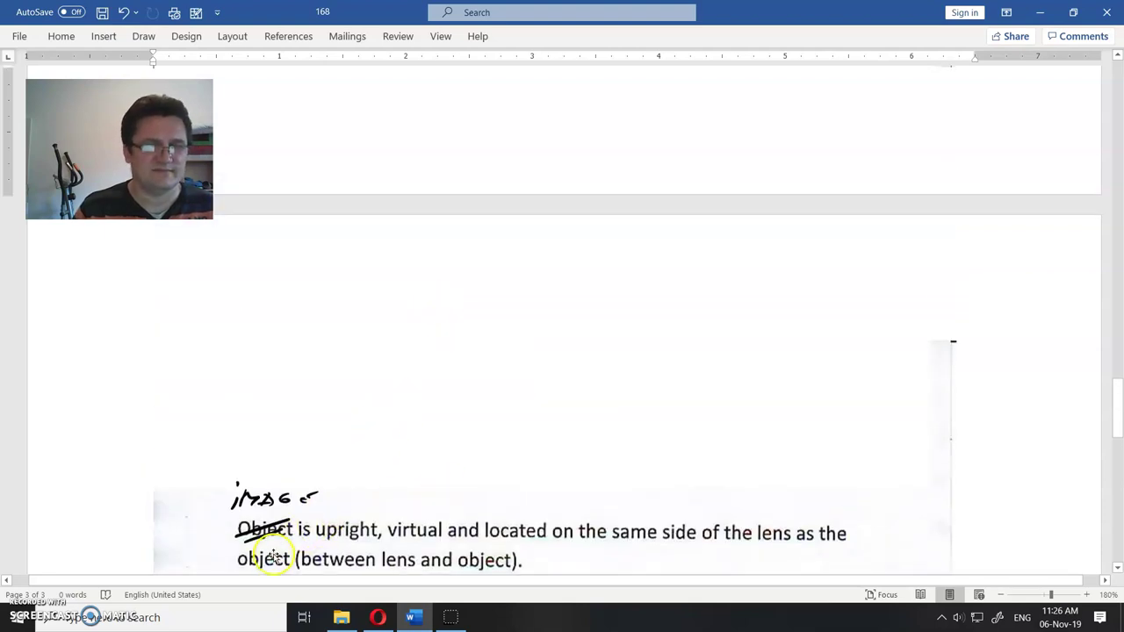
pyautogui.scroll(-5, 376, 448)
pyautogui.scroll(7, 377, 449)
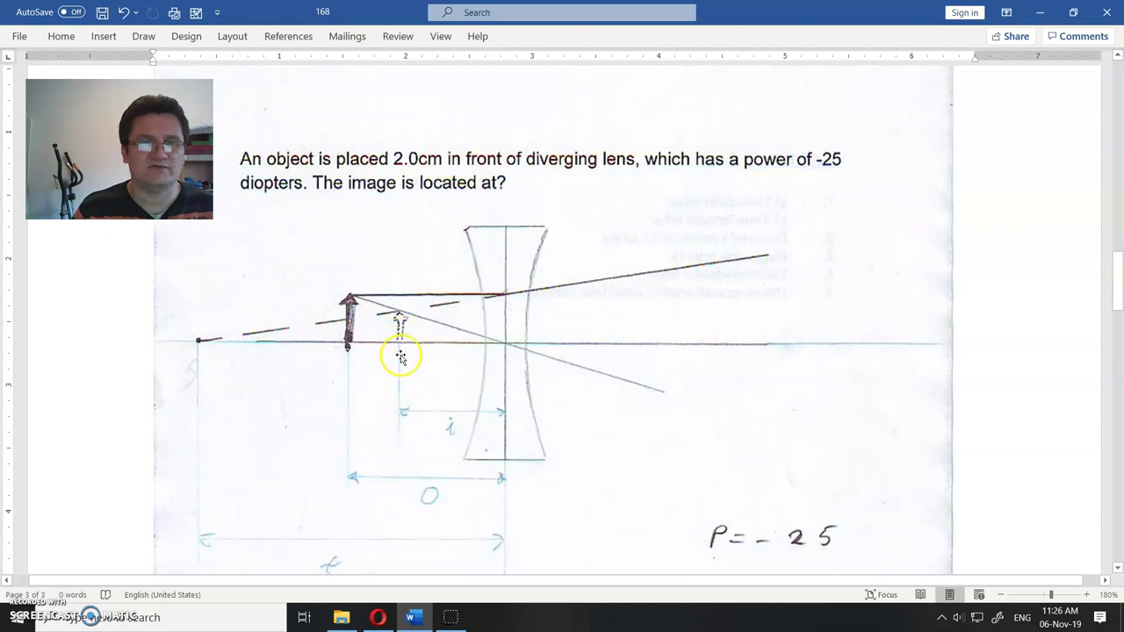
pyautogui.scroll(-15, 406, 372)
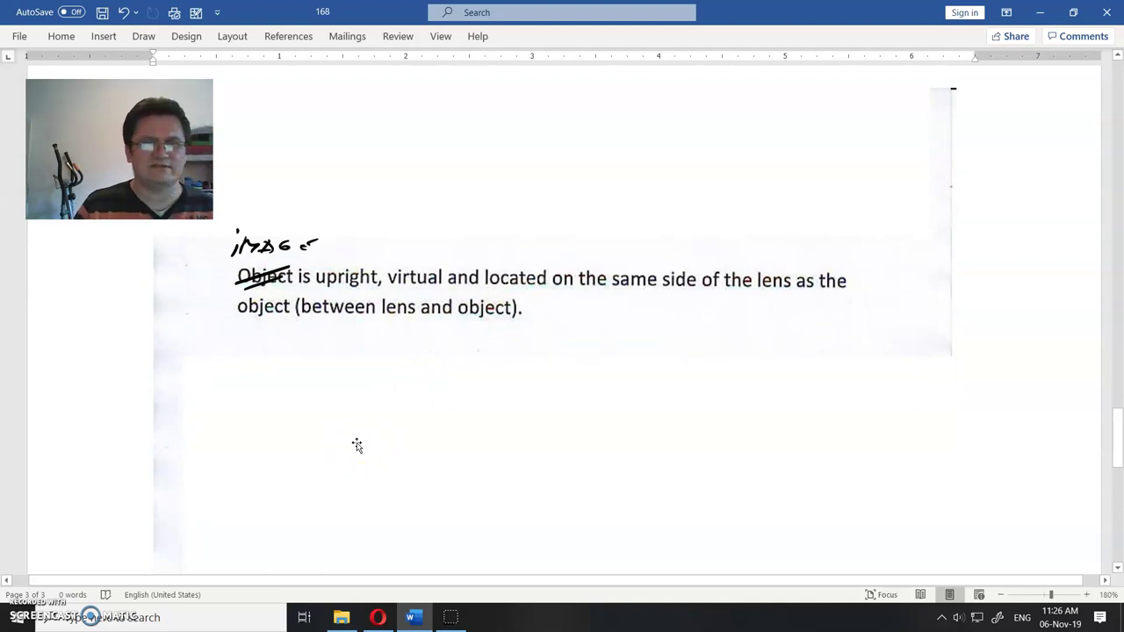
pyautogui.click(367, 427)
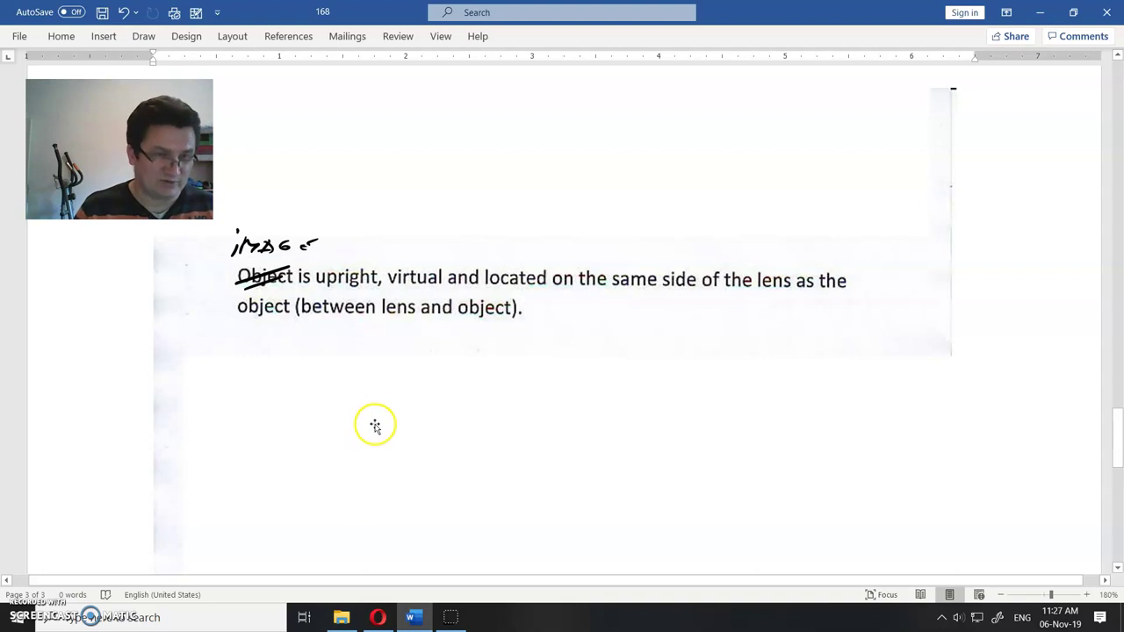